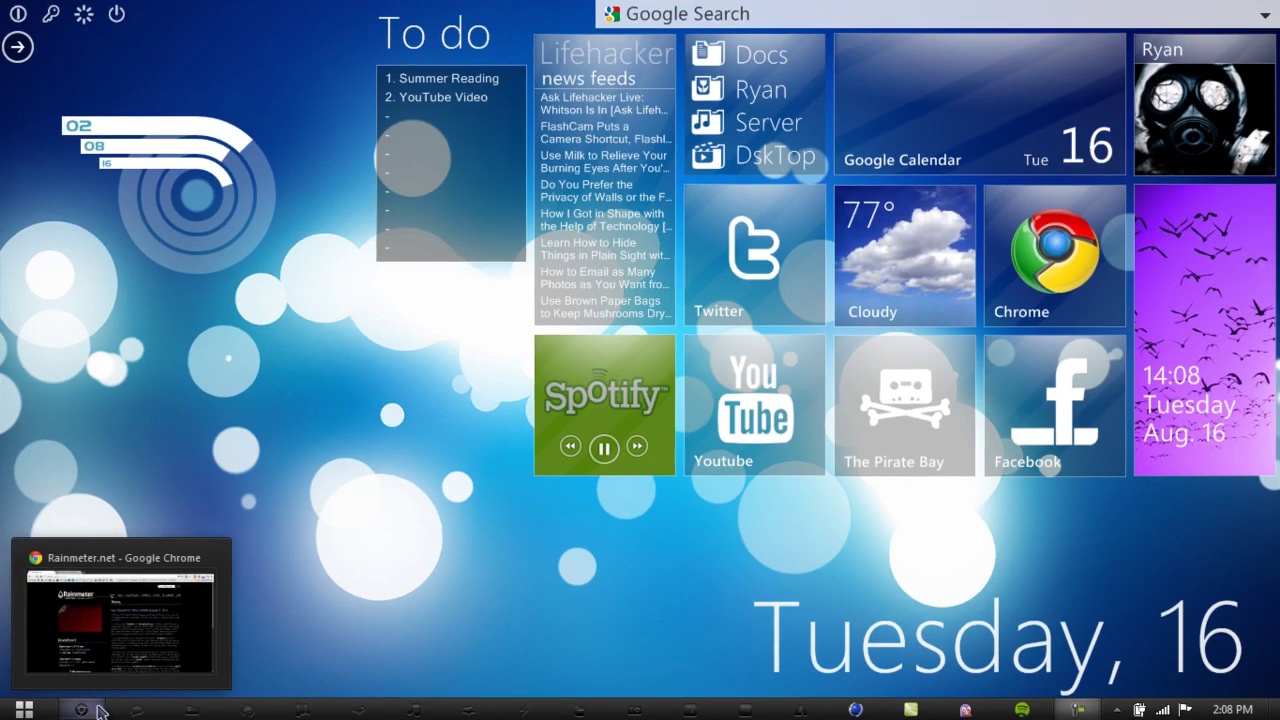
Restore the Rainmeter.net page in Chrome and open a Windows Explorer window.
{"action": "left_click", "coordinate": [100, 711]}
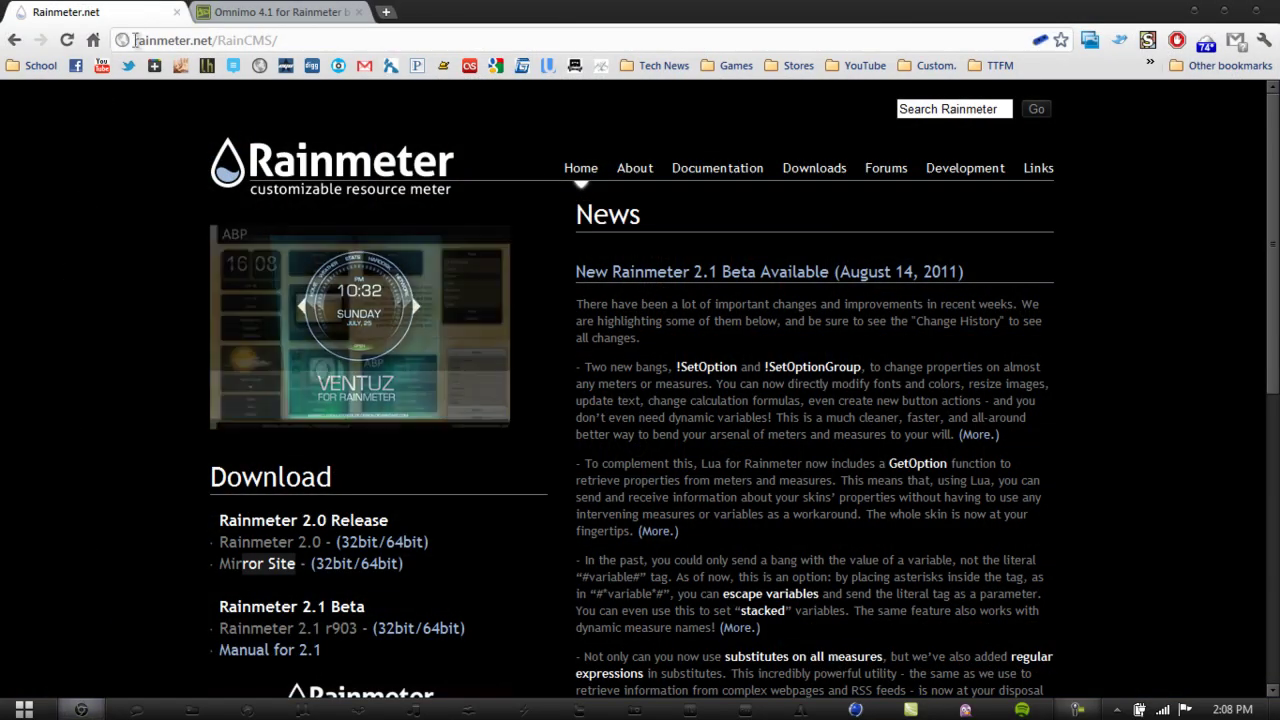
{"action": "left_click_drag", "start_coordinate": [135, 40], "coordinate": [245, 40]}
{"action": "left_click", "coordinate": [245, 40]}
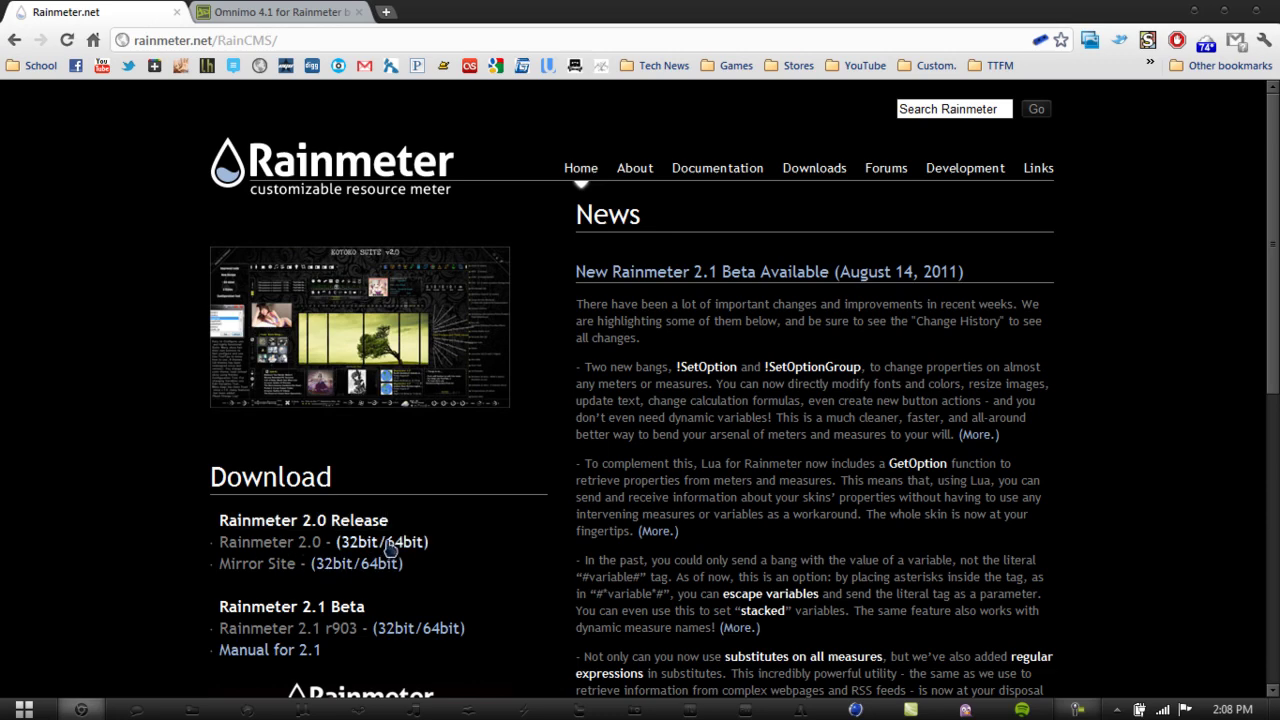
{"action": "left_click", "coordinate": [192, 709]}
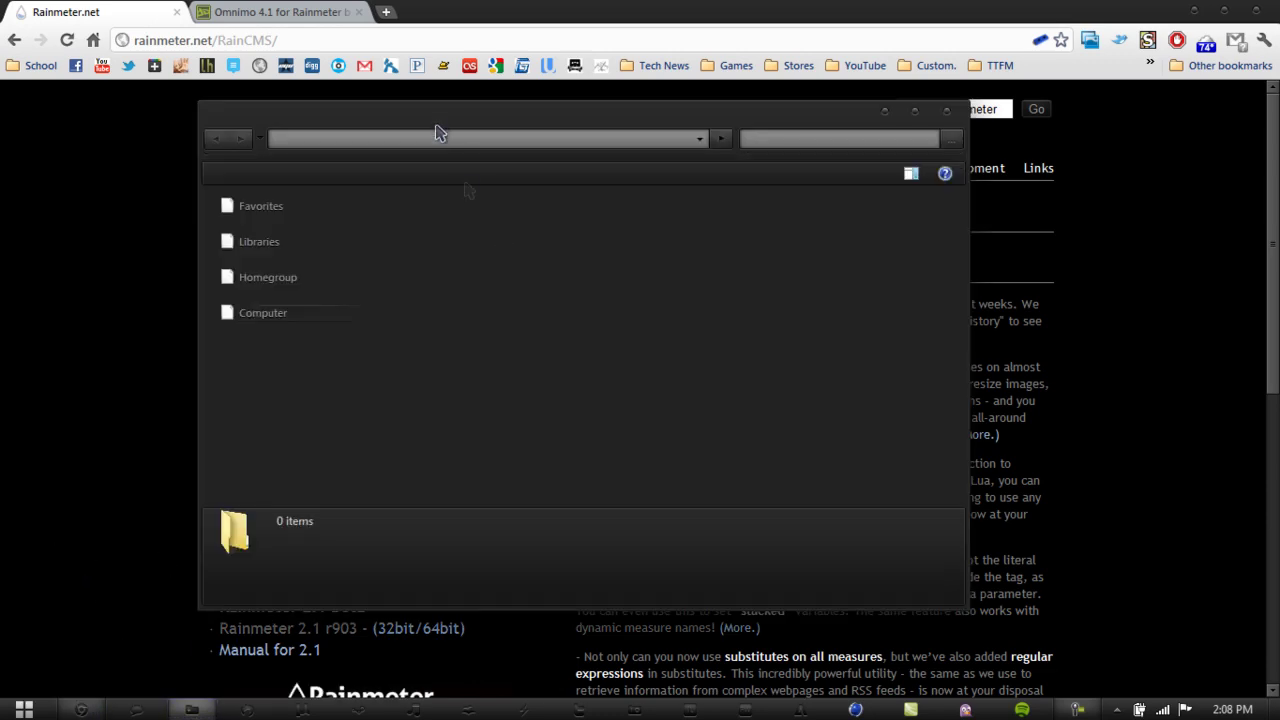
Run the downloaded Rainmeter-2.0.exe installer, accept its license, then close the Downloads window.
{"action": "scroll", "coordinate": [660, 480], "scroll_direction": "down", "scroll_amount": 2}
{"action": "double_click", "coordinate": [548, 415]}
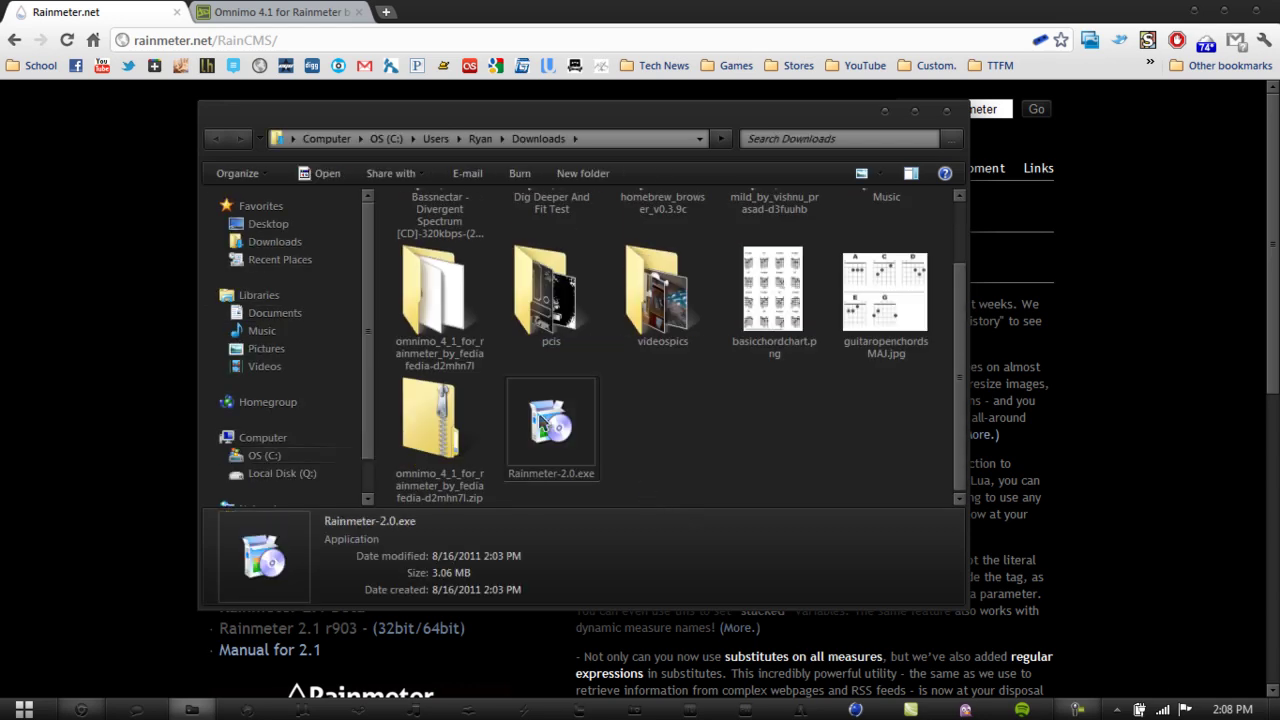
{"action": "left_click", "coordinate": [694, 373]}
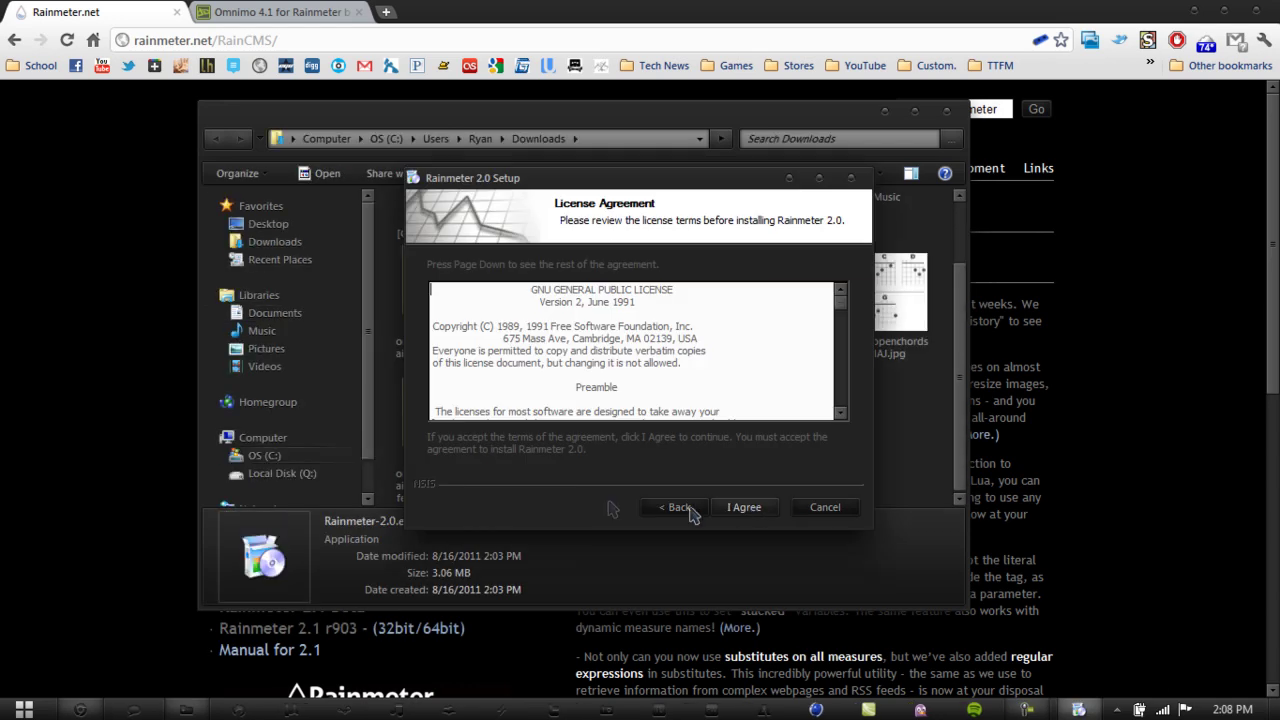
{"action": "left_click", "coordinate": [742, 507]}
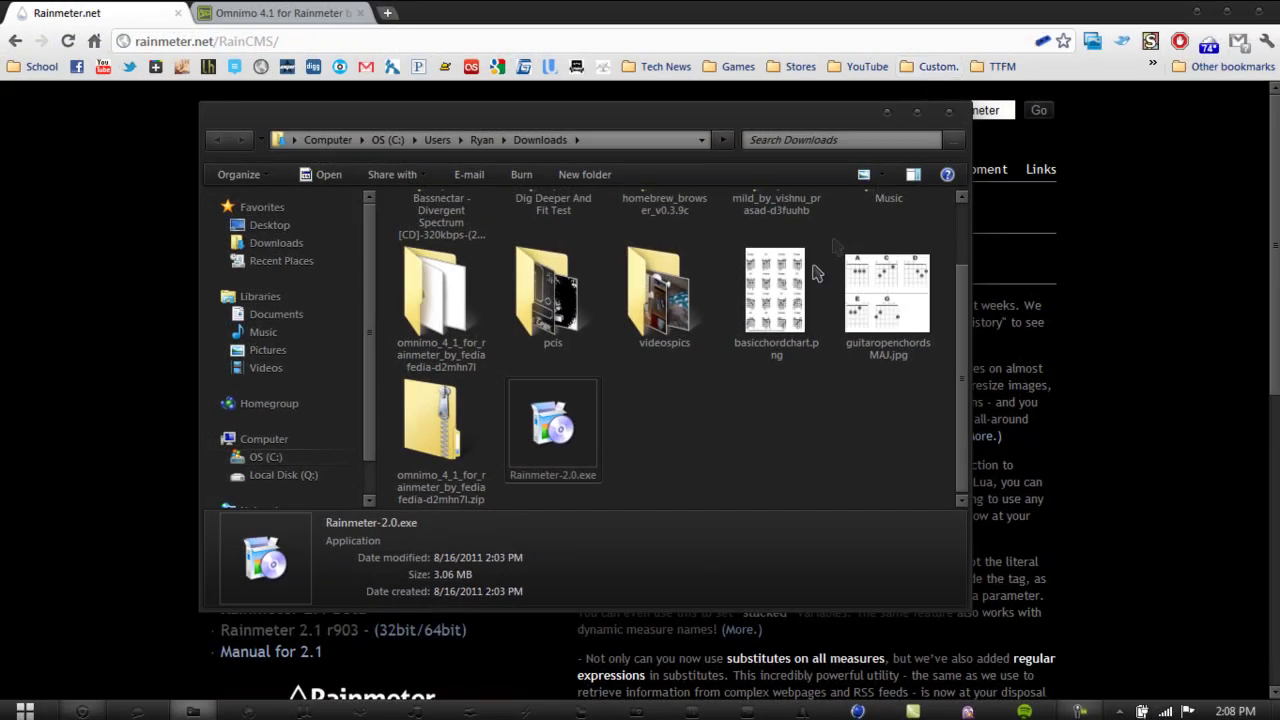
{"action": "left_click", "coordinate": [756, 425]}
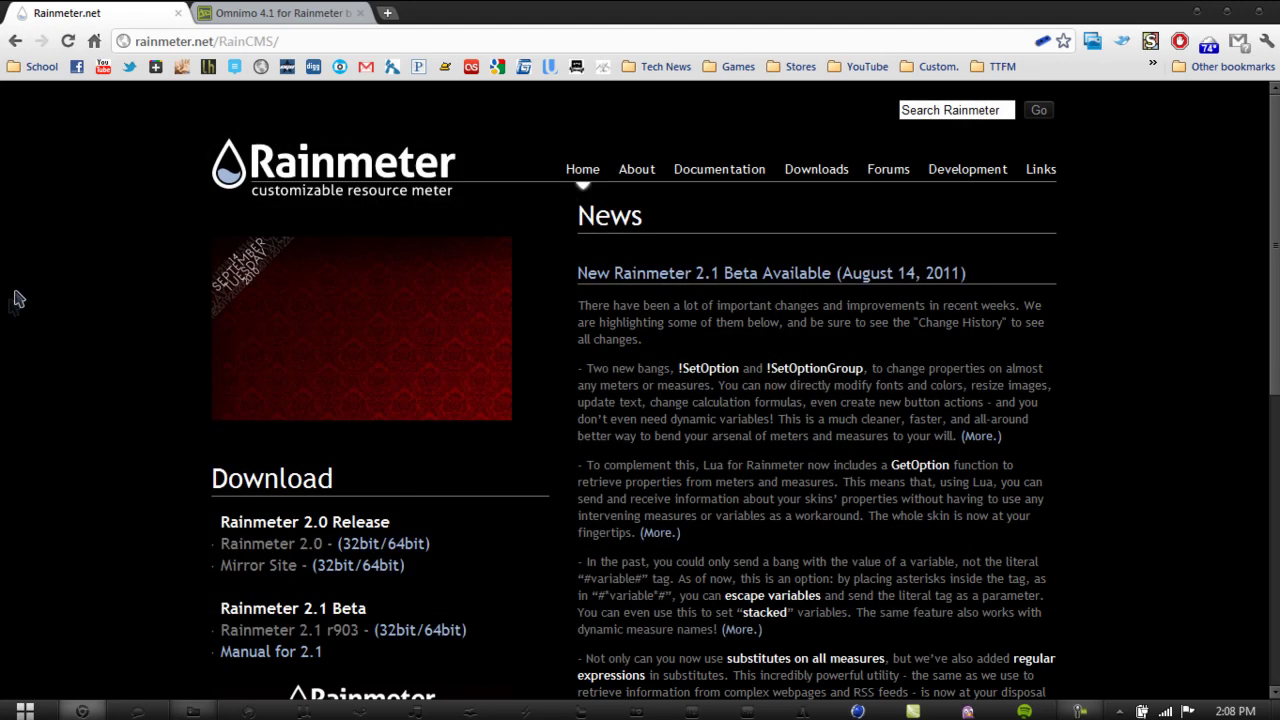
Go back to deviantART's Rainmeter gallery and open the Omnimo 4.1 for Rainmeter page.
{"action": "left_click", "coordinate": [270, 13]}
{"action": "left_click", "coordinate": [15, 41]}
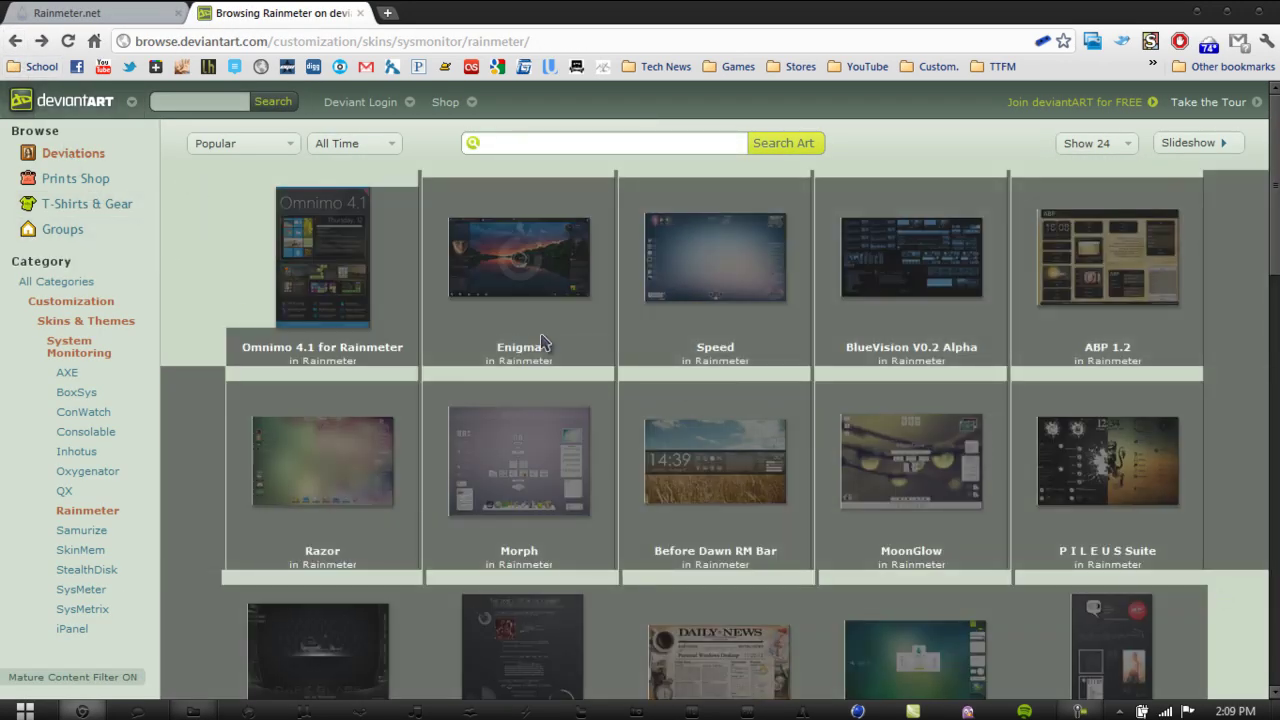
{"action": "scroll", "coordinate": [225, 246], "scroll_direction": "down", "scroll_amount": 5}
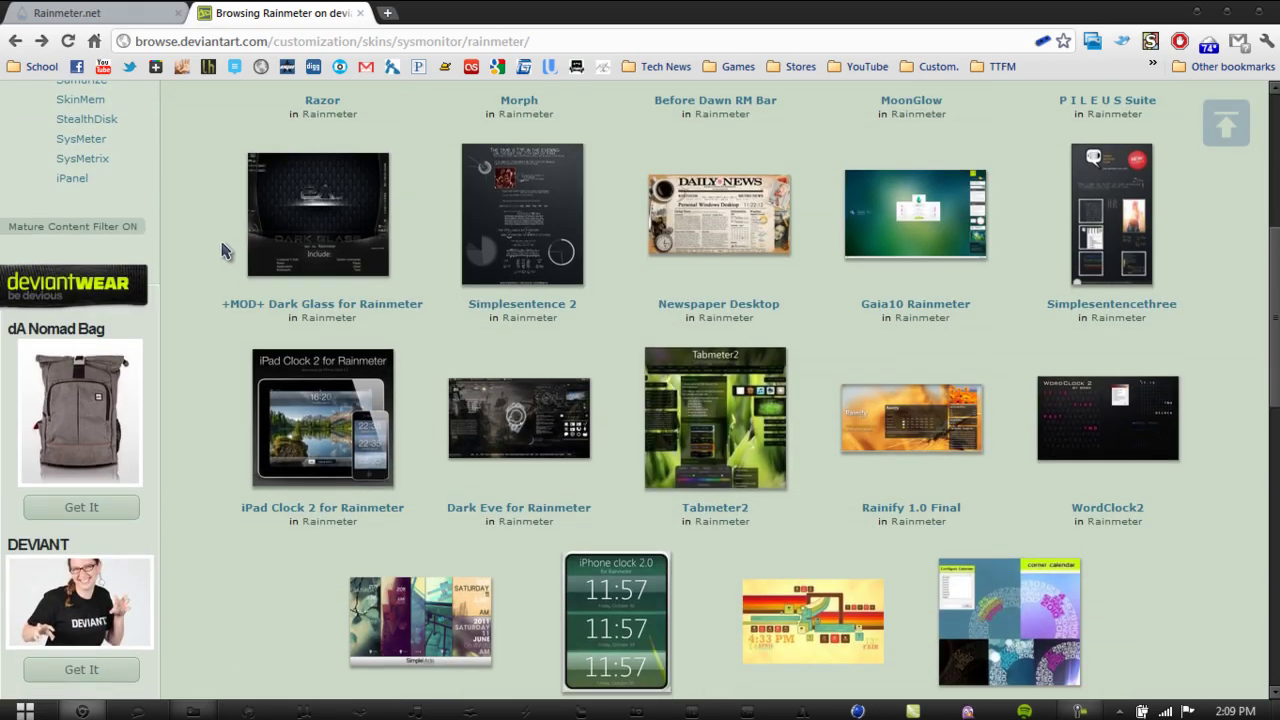
{"action": "scroll", "coordinate": [219, 243], "scroll_direction": "down", "scroll_amount": 3}
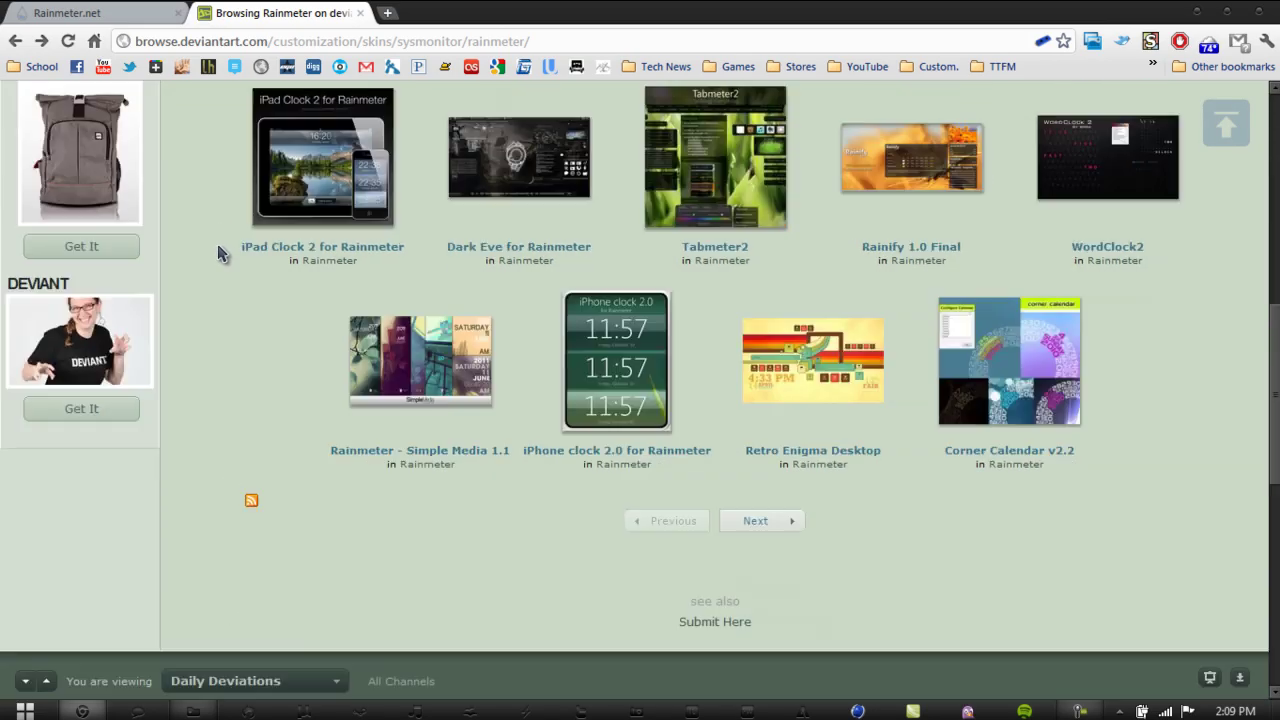
{"action": "scroll", "coordinate": [216, 240], "scroll_direction": "down", "scroll_amount": 2}
{"action": "scroll", "coordinate": [216, 240], "scroll_direction": "up", "scroll_amount": 1}
{"action": "scroll", "coordinate": [214, 245], "scroll_direction": "up", "scroll_amount": 6}
{"action": "scroll", "coordinate": [219, 254], "scroll_direction": "up", "scroll_amount": 1}
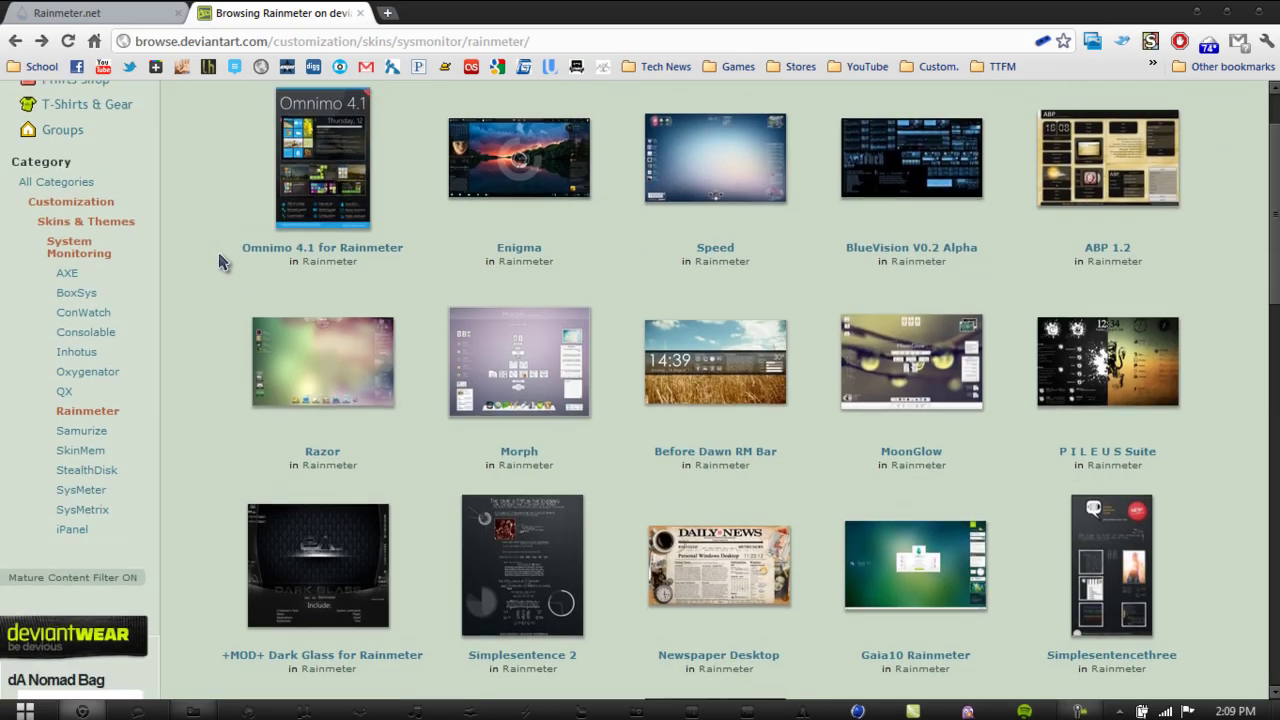
{"action": "scroll", "coordinate": [219, 254], "scroll_direction": "up", "scroll_amount": 2}
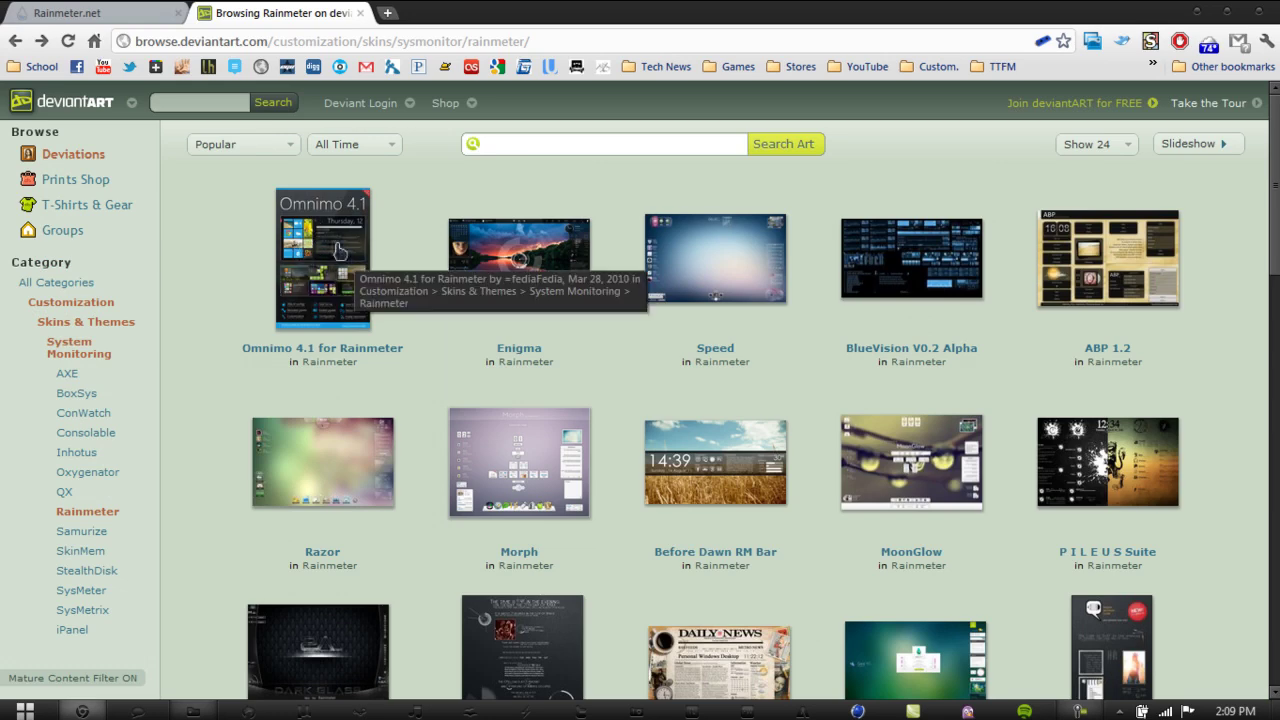
{"action": "left_click", "coordinate": [334, 250]}
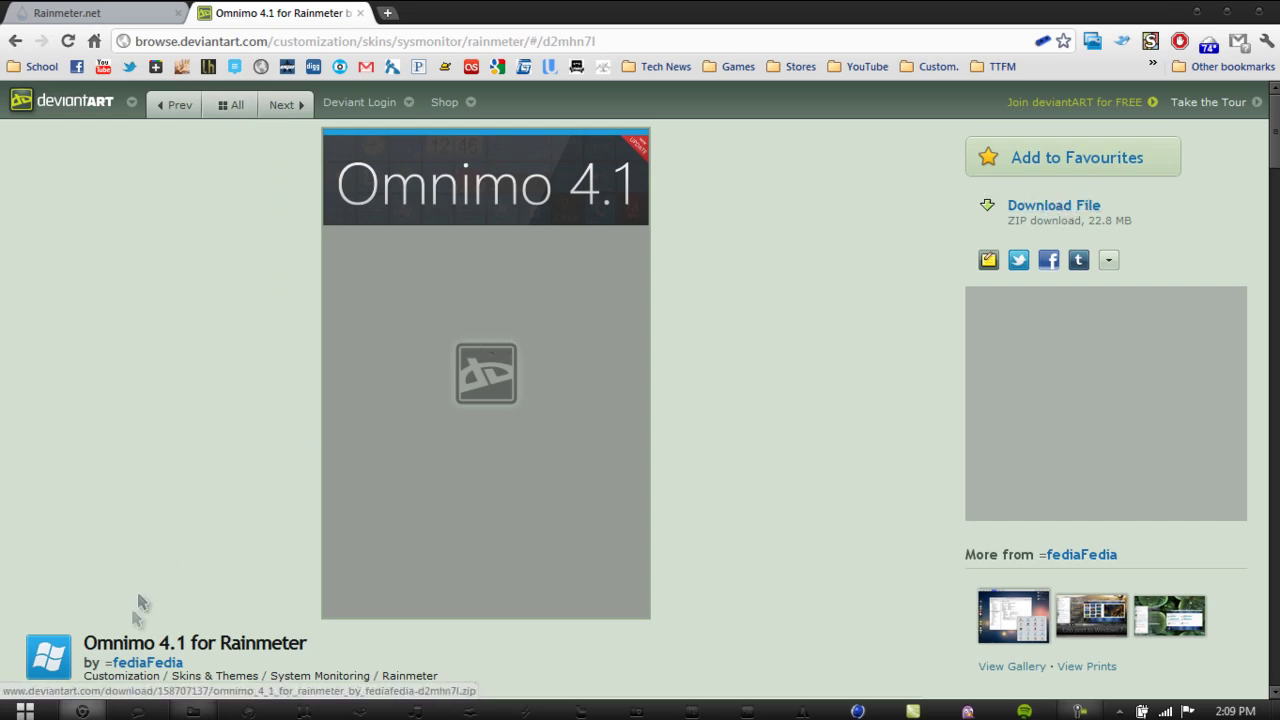
Select the downloaded Omnimo zip in the Downloads folder and check its context menu.
{"action": "left_click", "coordinate": [193, 710]}
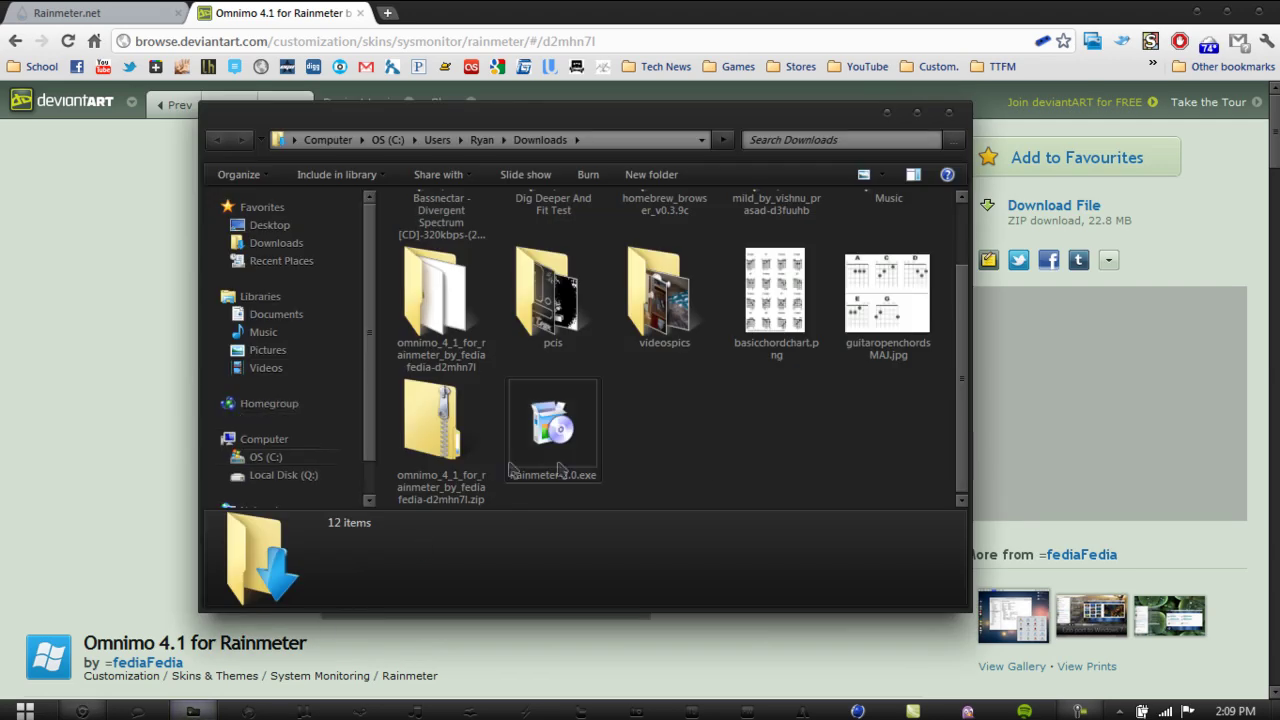
{"action": "left_click", "coordinate": [437, 458]}
{"action": "right_click", "coordinate": [437, 458]}
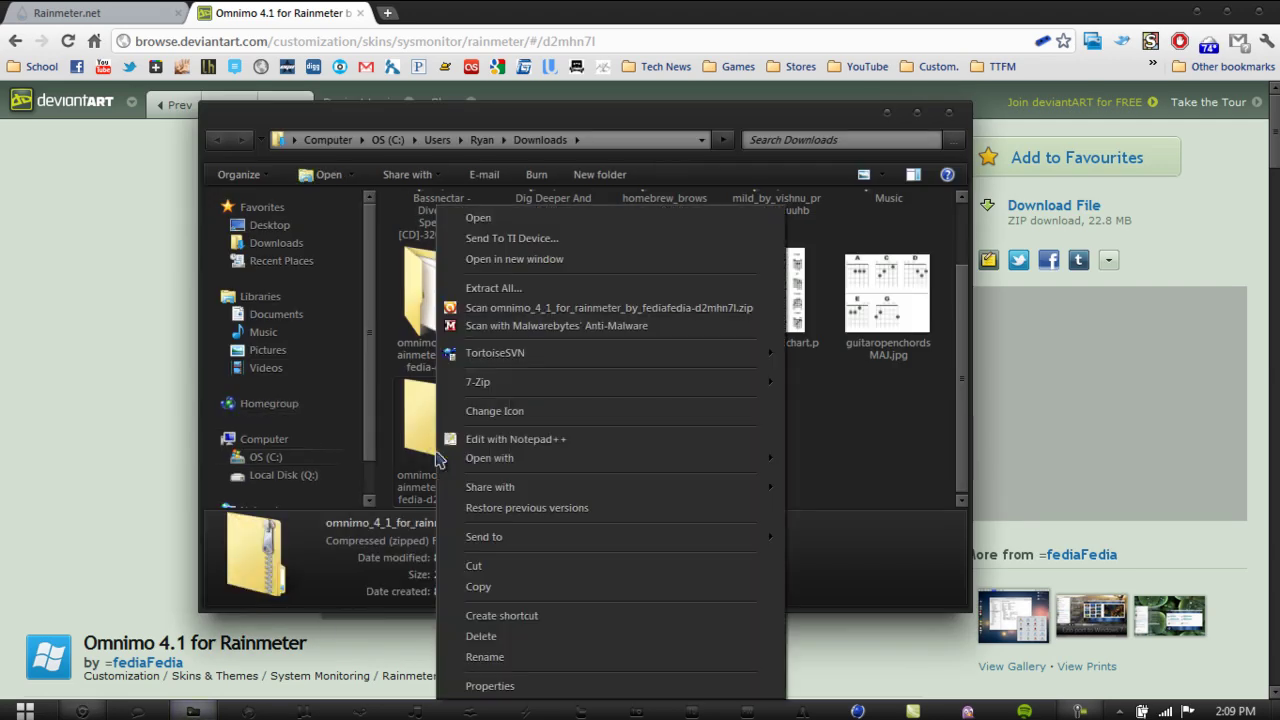
{"action": "left_click", "coordinate": [846, 448]}
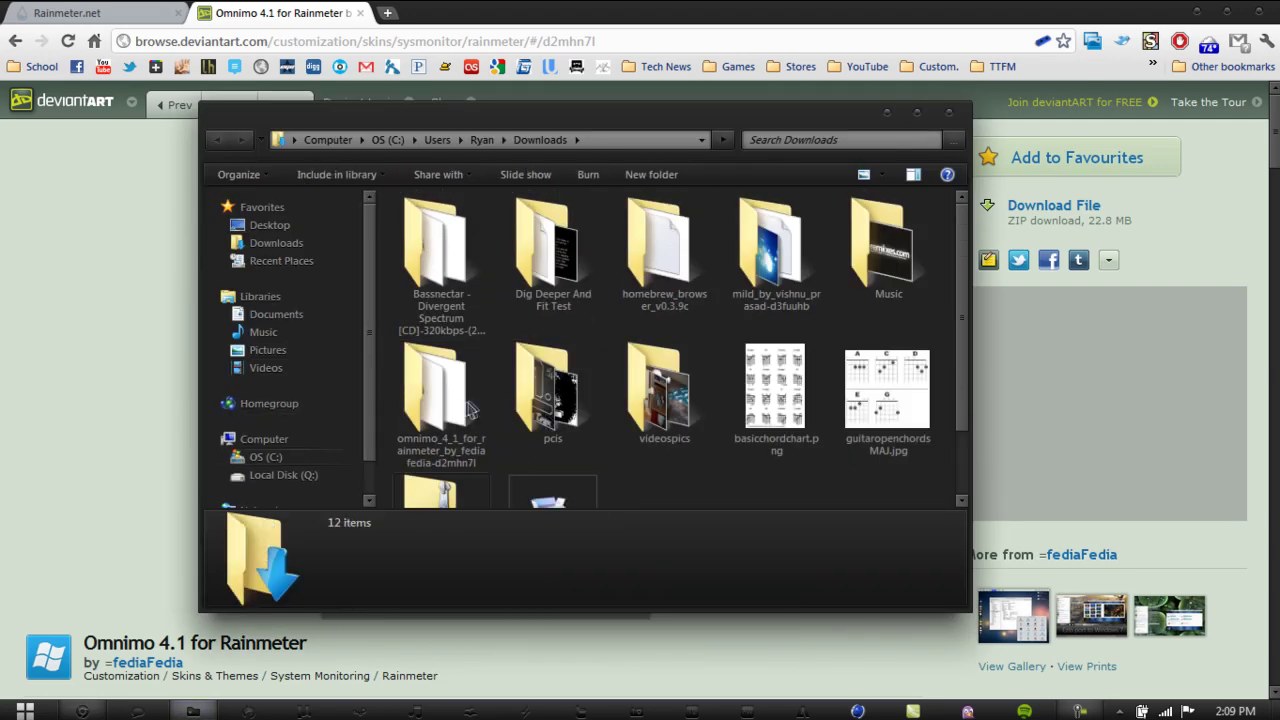
Open the extracted omnimo_4_1 folder and select the SETUP (new users).rmskin package.
{"action": "double_click", "coordinate": [466, 404]}
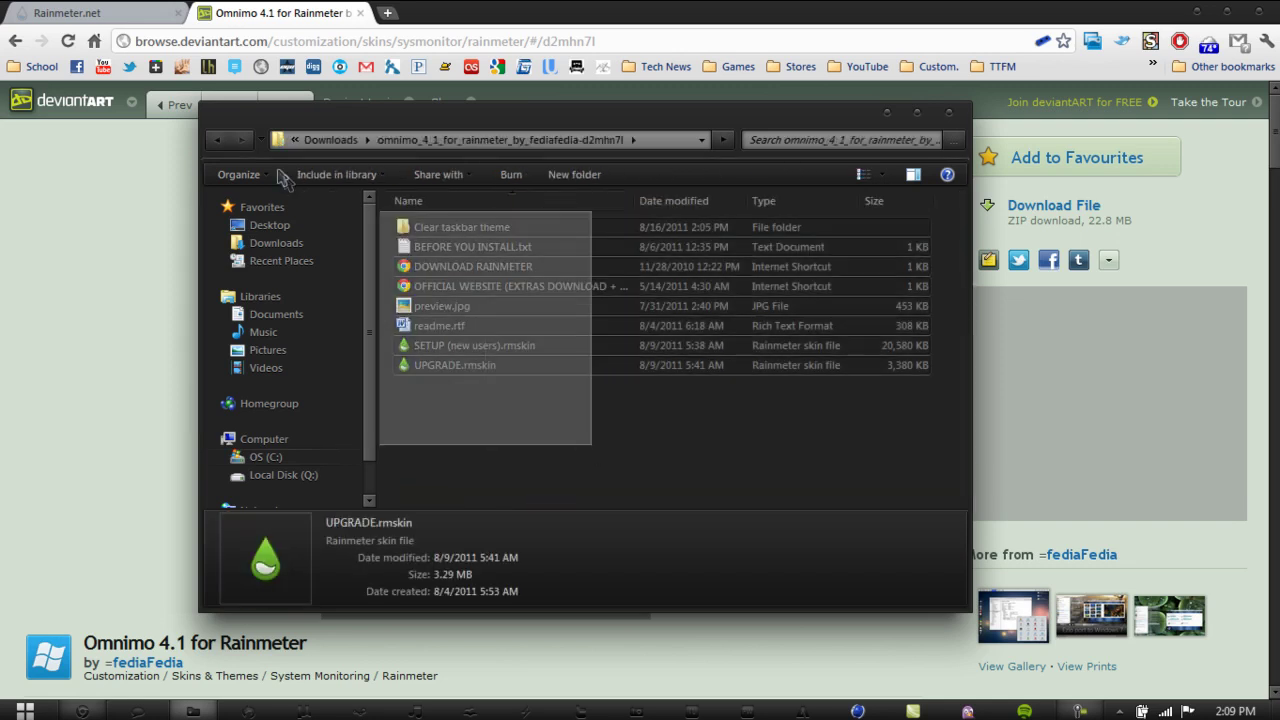
{"action": "left_click", "coordinate": [512, 422]}
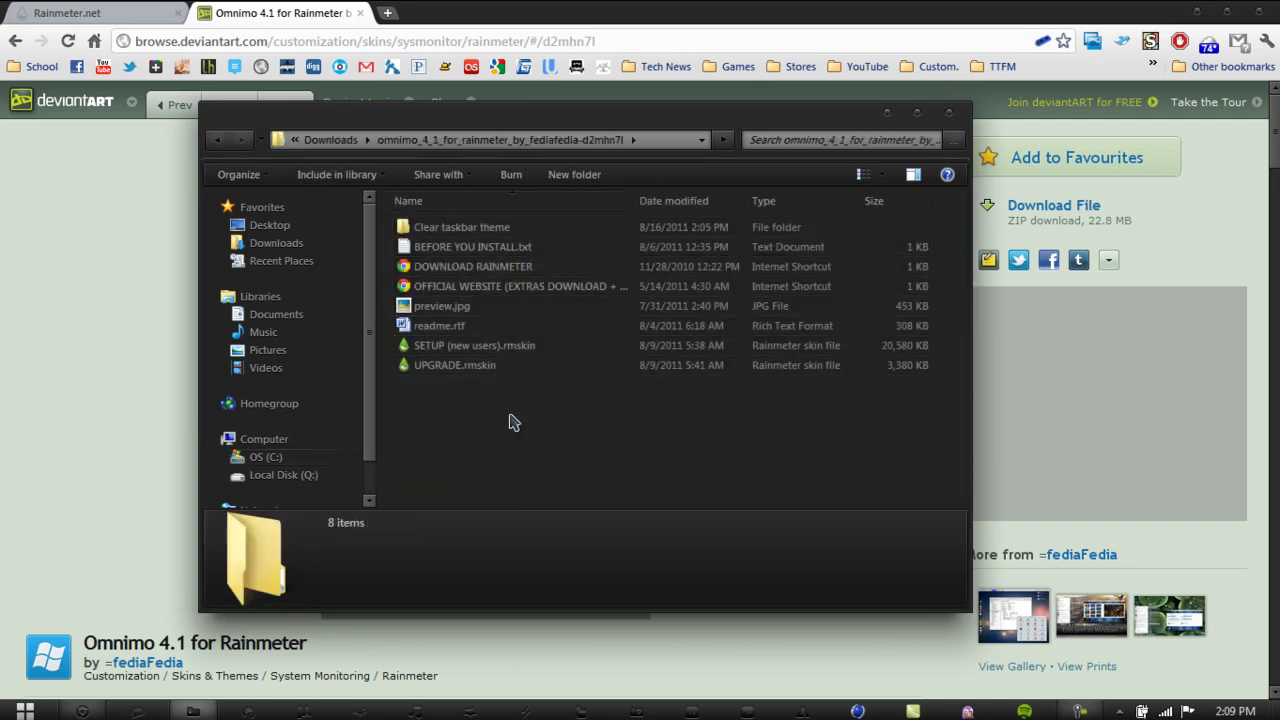
{"action": "left_click", "coordinate": [436, 332]}
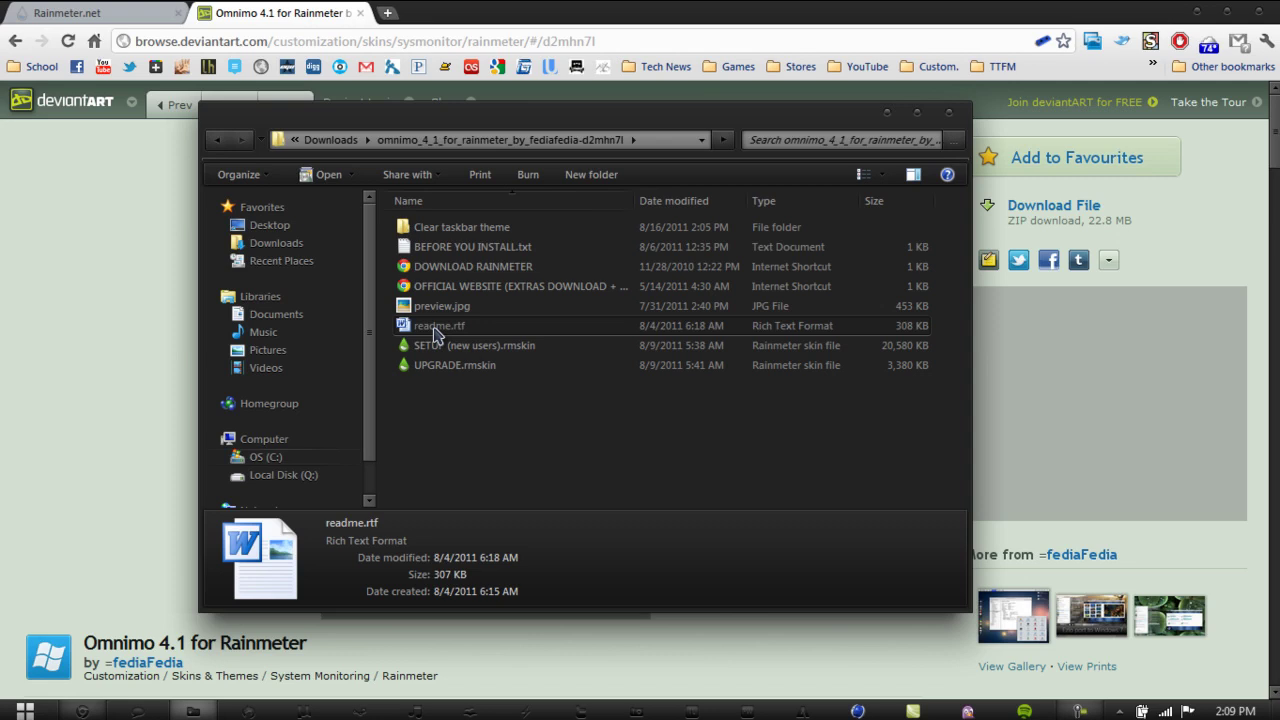
{"action": "left_click", "coordinate": [500, 350]}
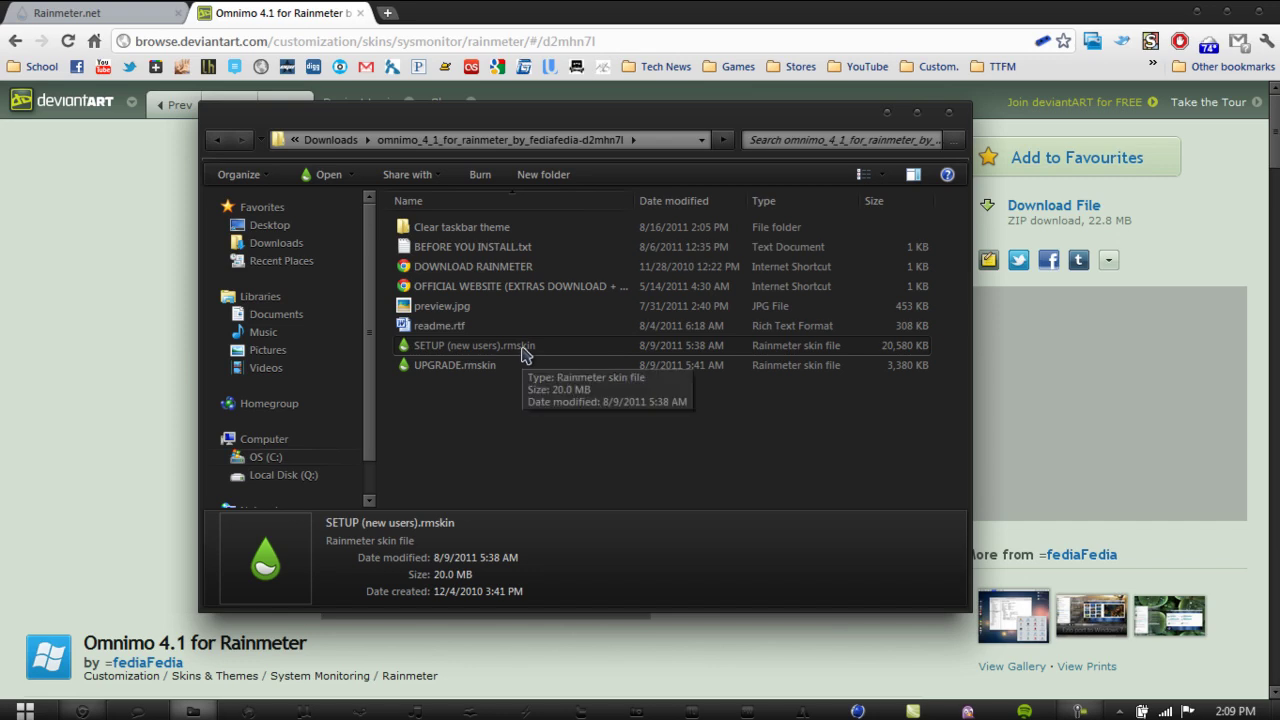
Install SETUP (new users).rmskin with Apply theme (Omnimo) and Launch Rainmeter checked.
{"action": "double_click", "coordinate": [469, 350]}
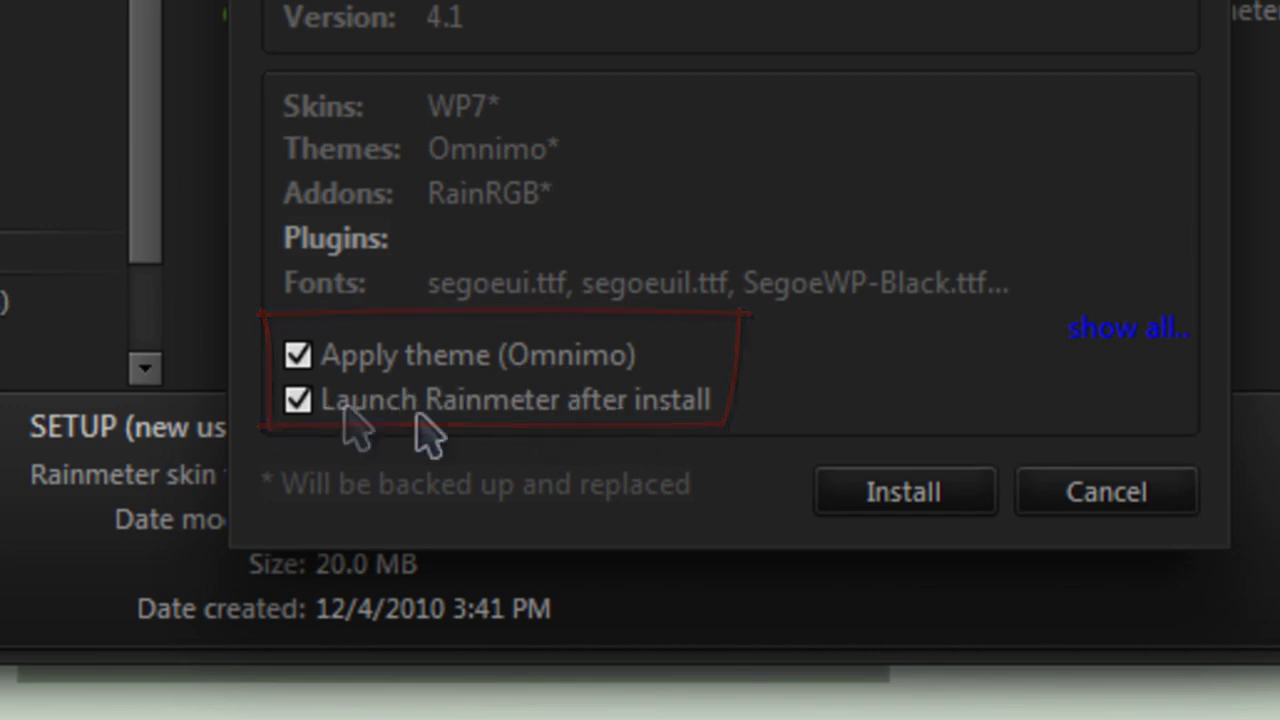
{"action": "left_click", "coordinate": [1100, 492]}
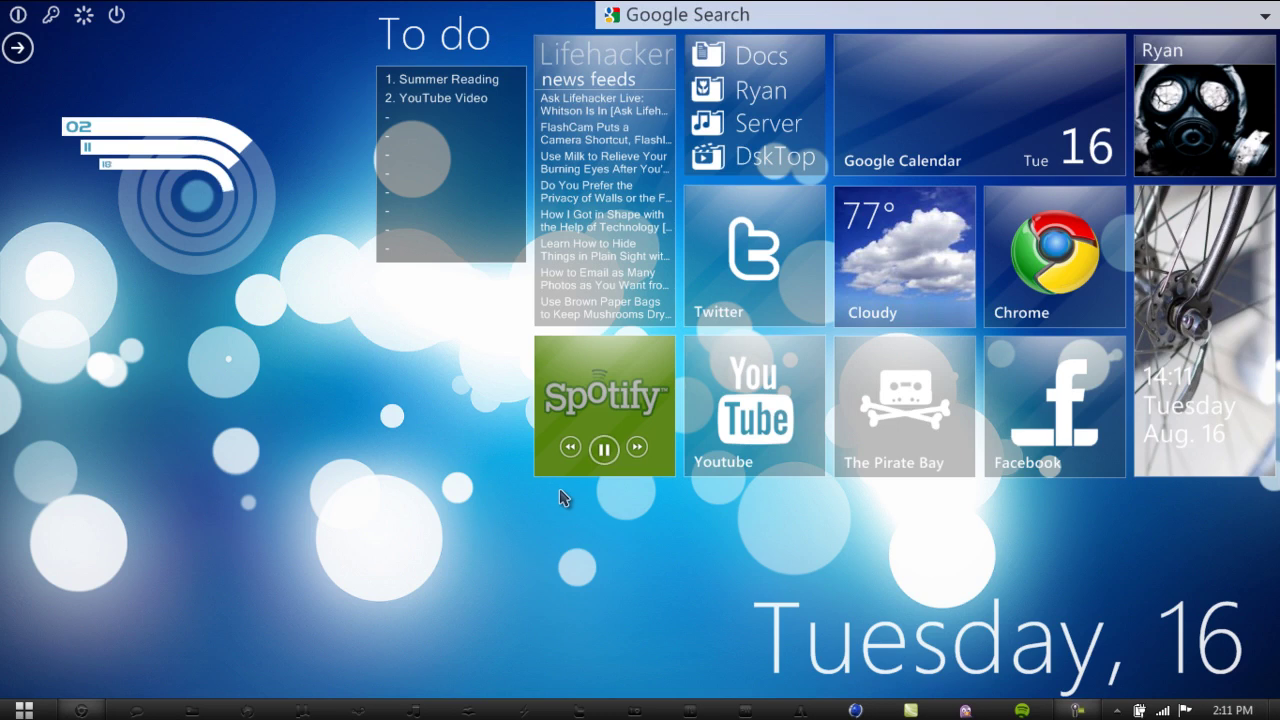
{"action": "left_click_drag", "start_coordinate": [17, 47], "coordinate": [302, 468]}
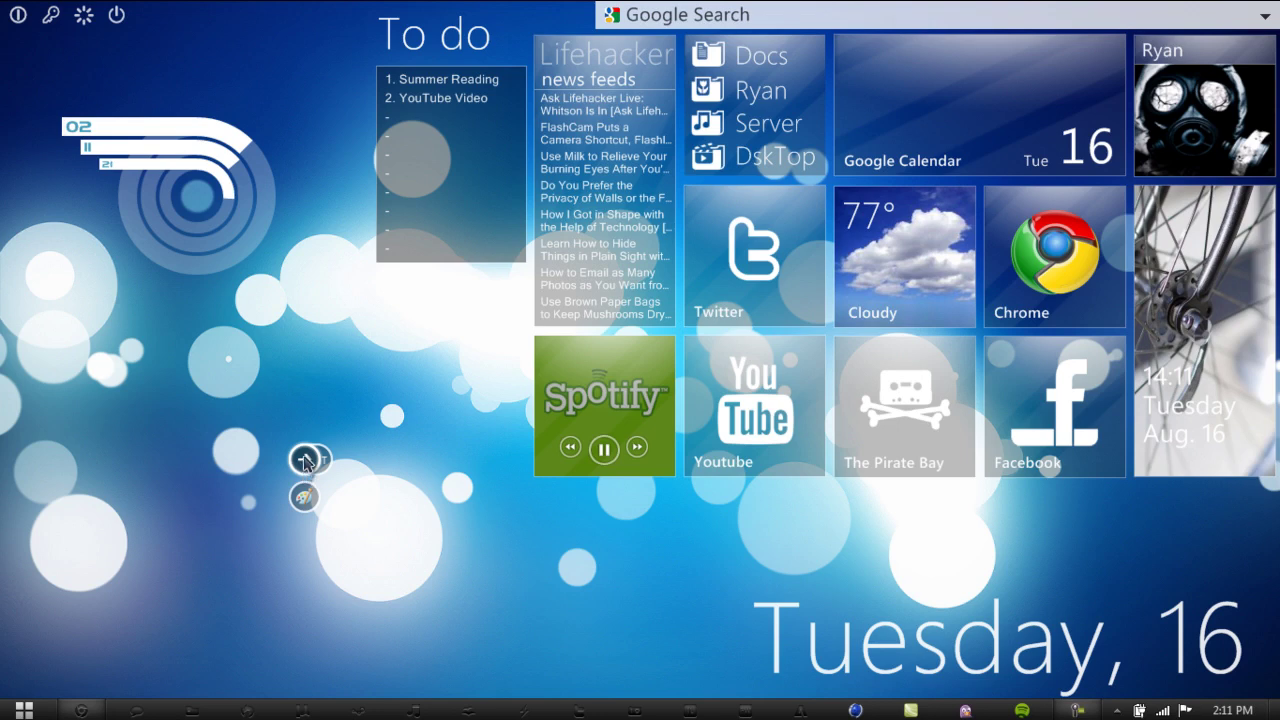
{"action": "left_click", "coordinate": [305, 461]}
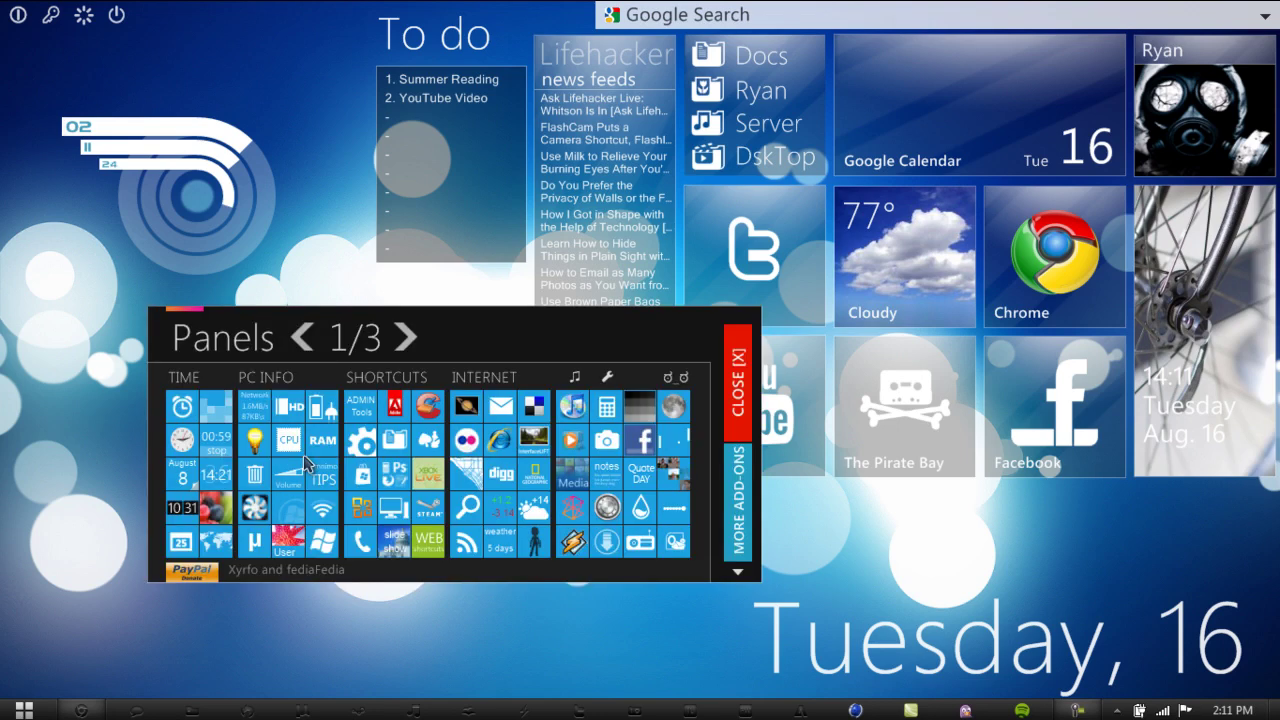
{"action": "left_click", "coordinate": [410, 343]}
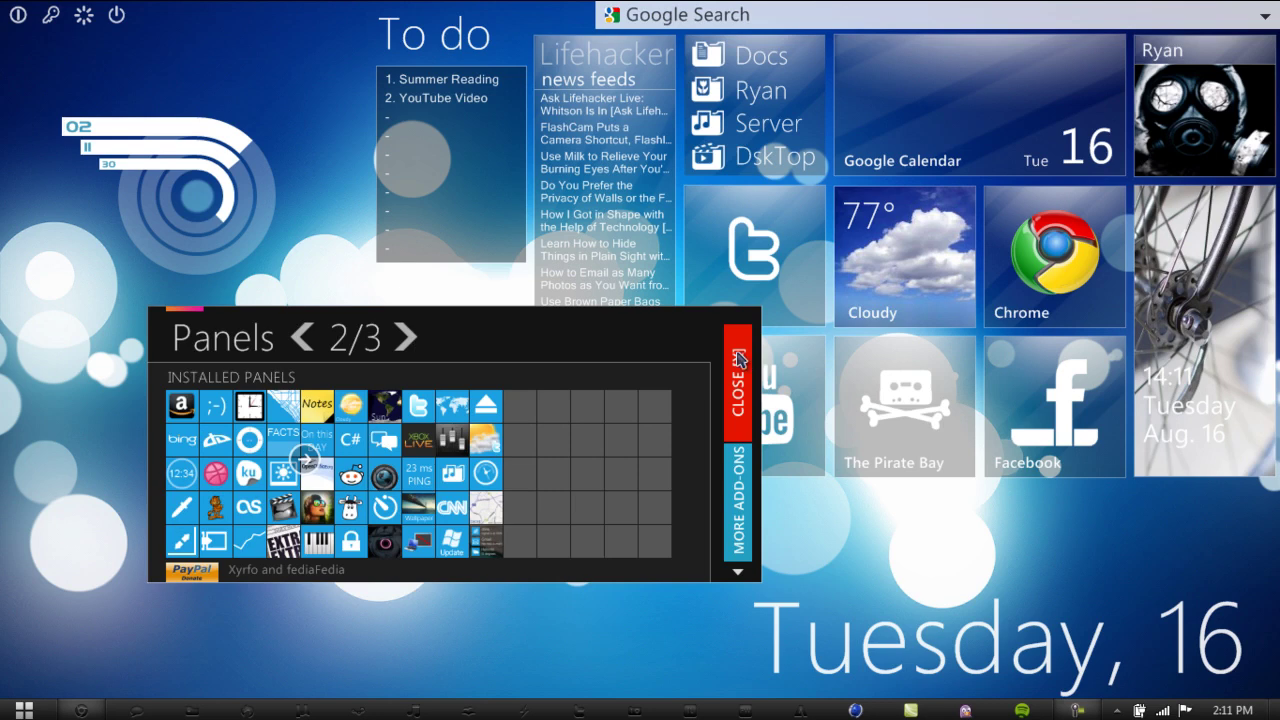
{"action": "left_click", "coordinate": [303, 457]}
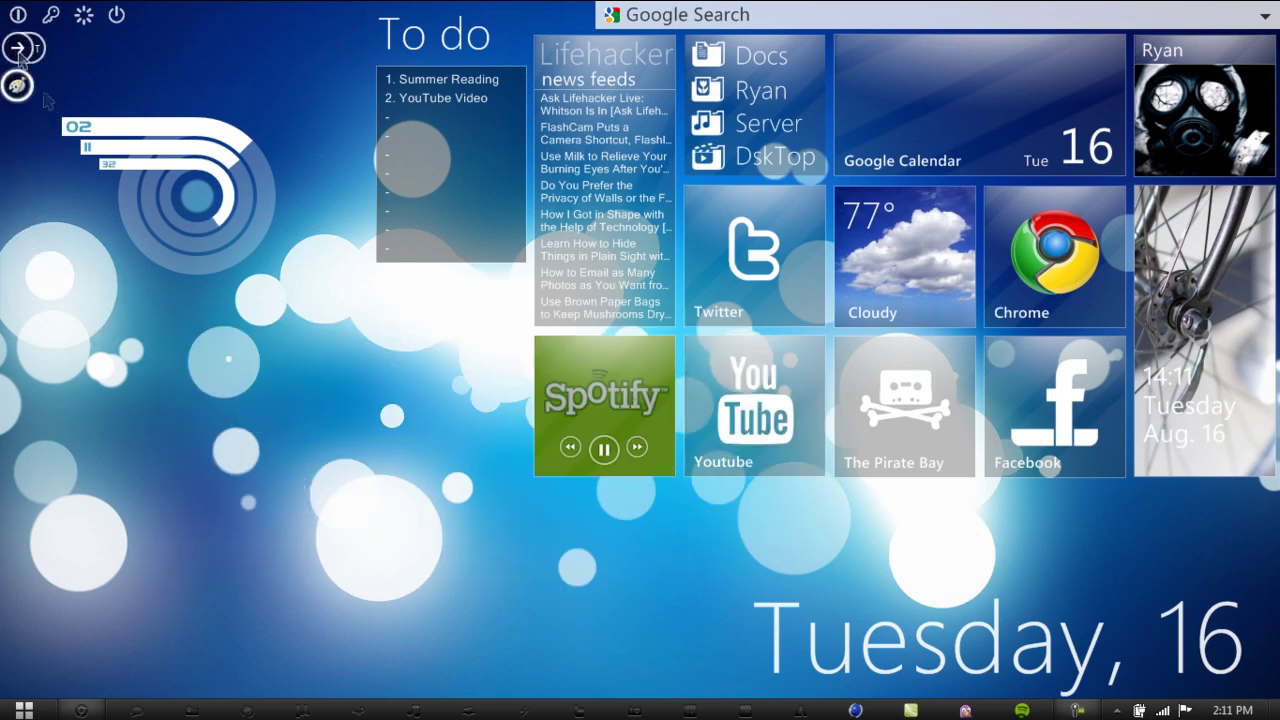
{"action": "left_click", "coordinate": [1117, 710]}
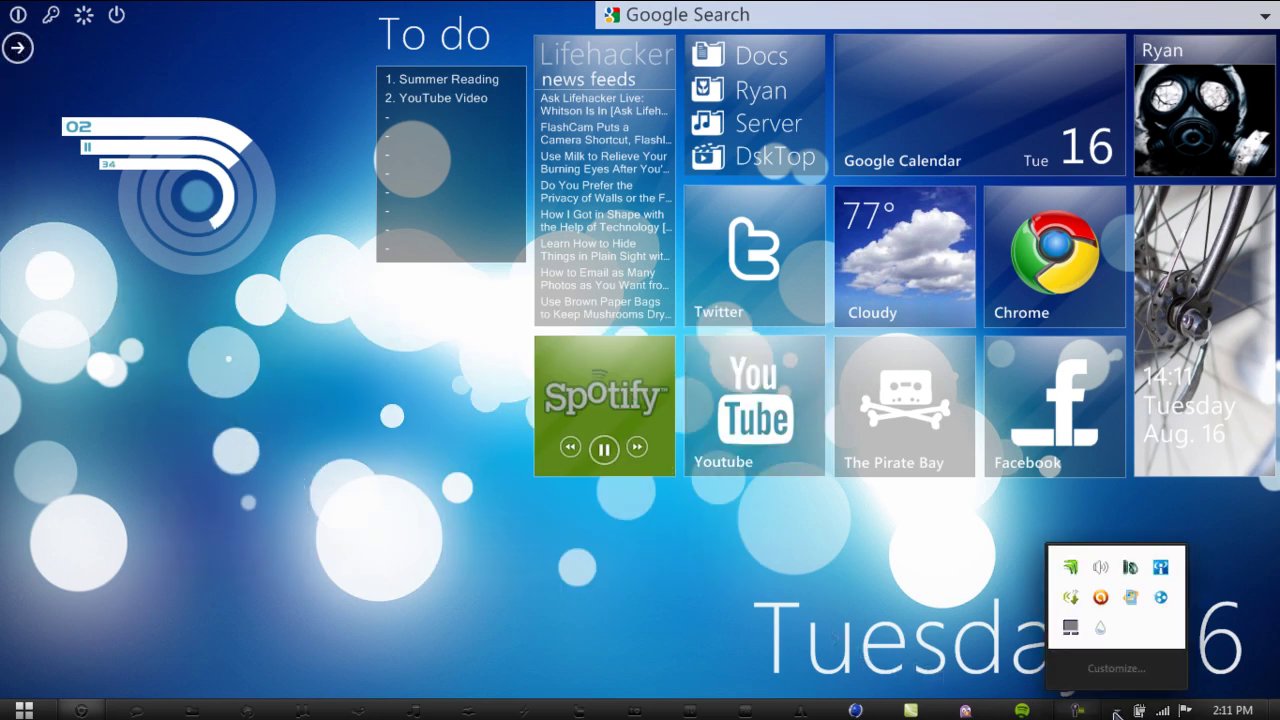
{"action": "right_click", "coordinate": [1104, 633]}
{"action": "left_click", "coordinate": [1104, 635]}
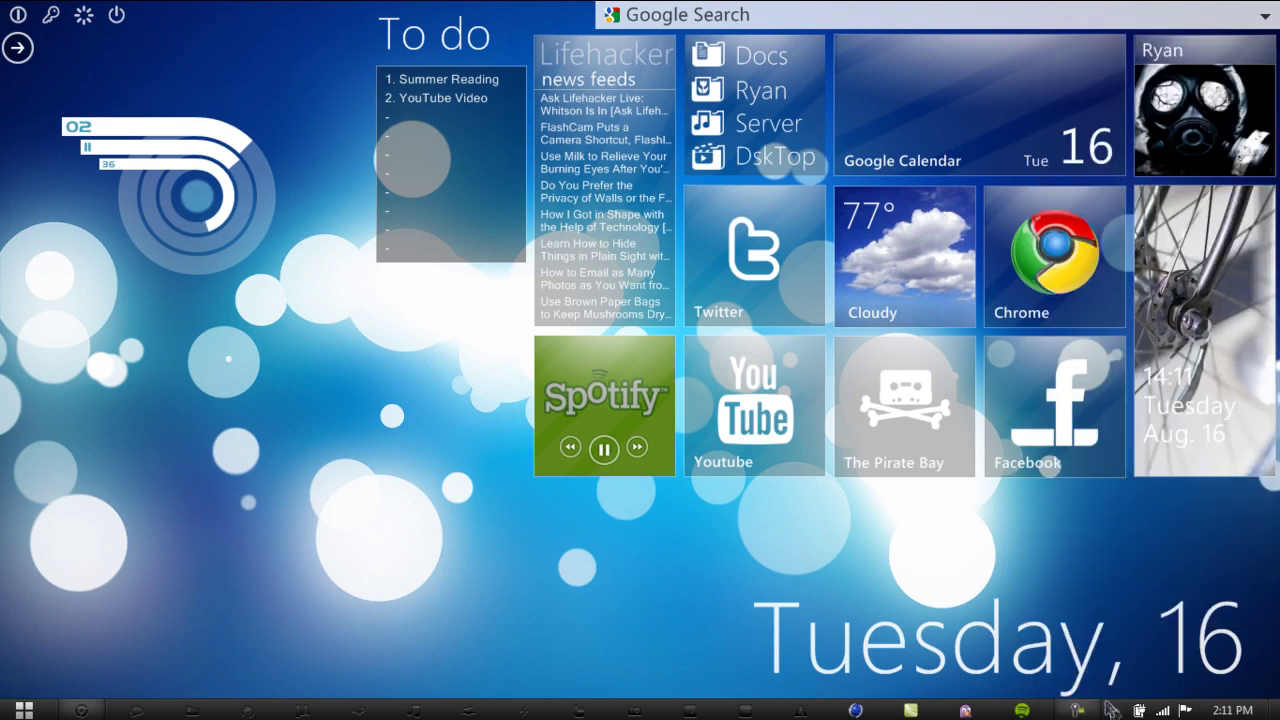
{"action": "right_click", "coordinate": [1105, 628]}
{"action": "mouse_move", "coordinate": [1090, 106]}
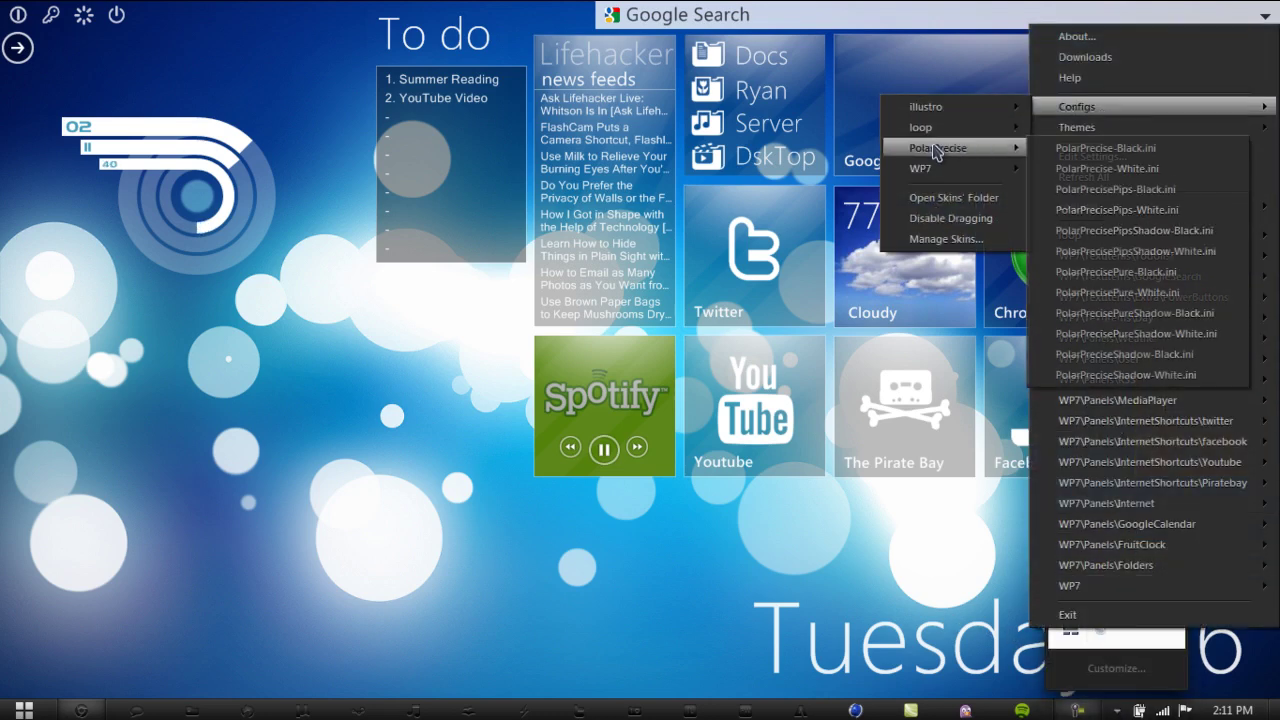
{"action": "mouse_move", "coordinate": [952, 148]}
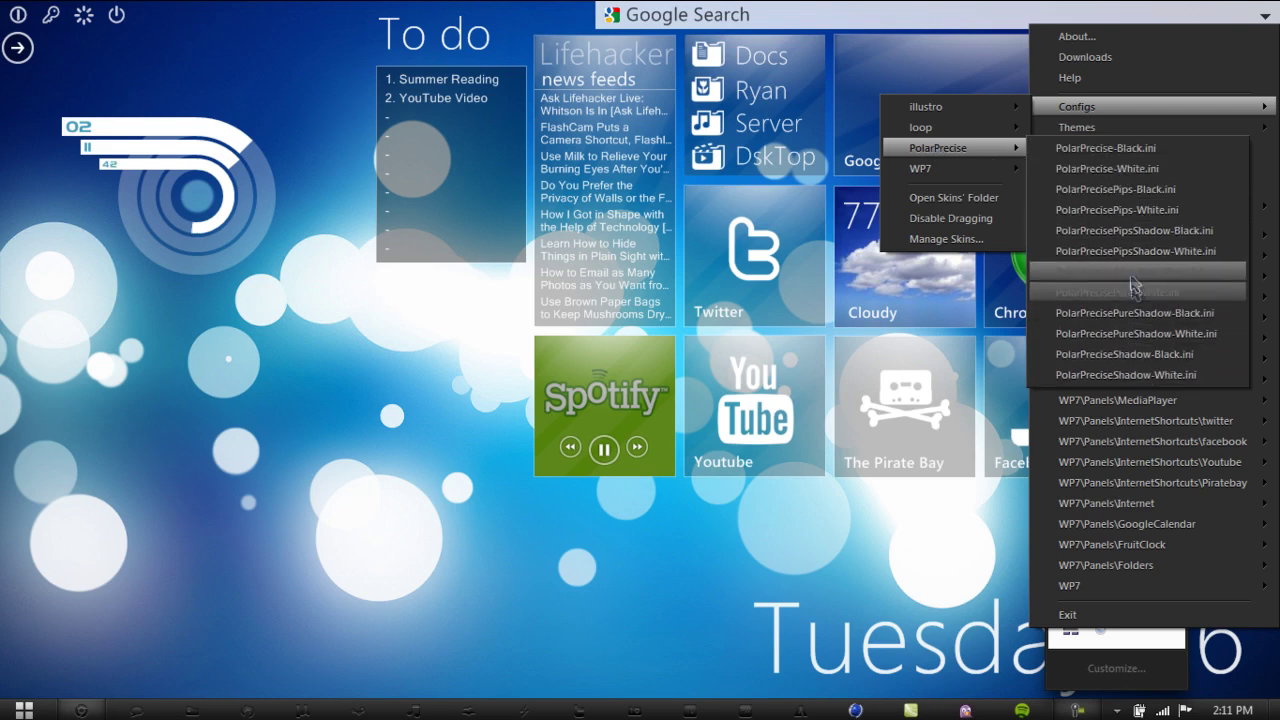
{"action": "left_click", "coordinate": [1144, 314]}
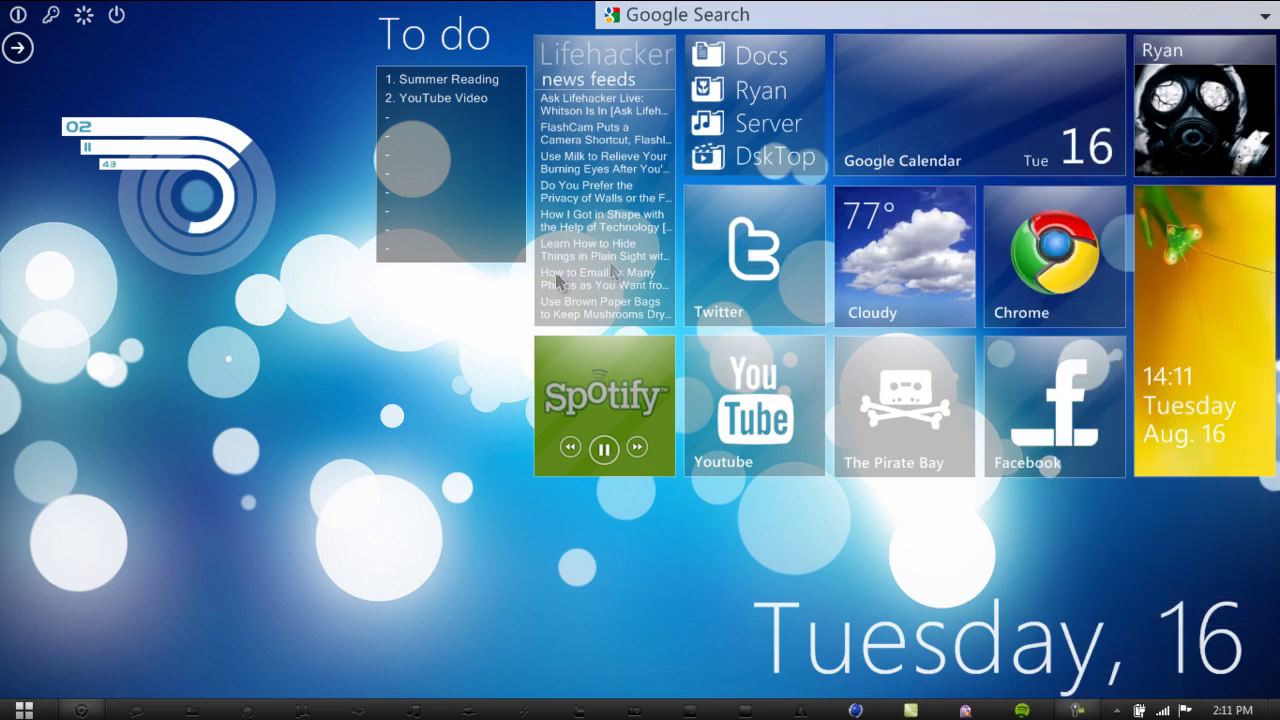
{"action": "left_click_drag", "start_coordinate": [243, 117], "coordinate": [412, 472]}
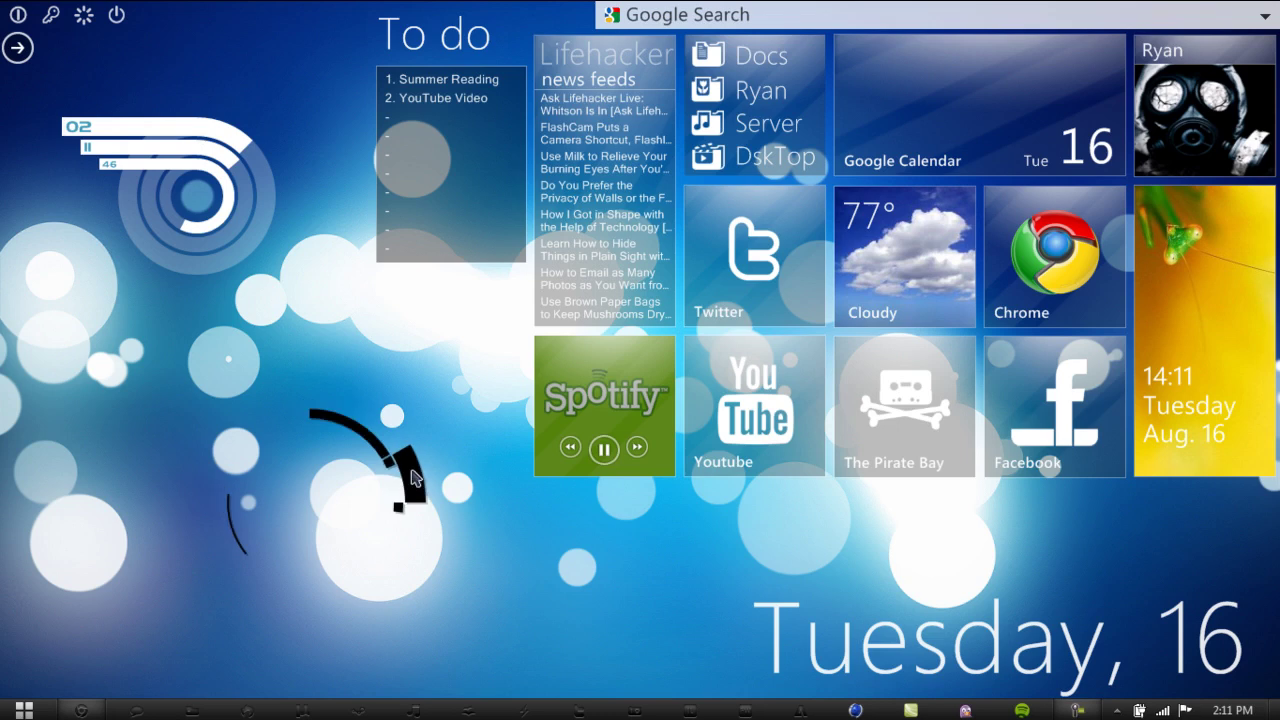
{"action": "right_click", "coordinate": [412, 472]}
{"action": "mouse_move", "coordinate": [480, 640]}
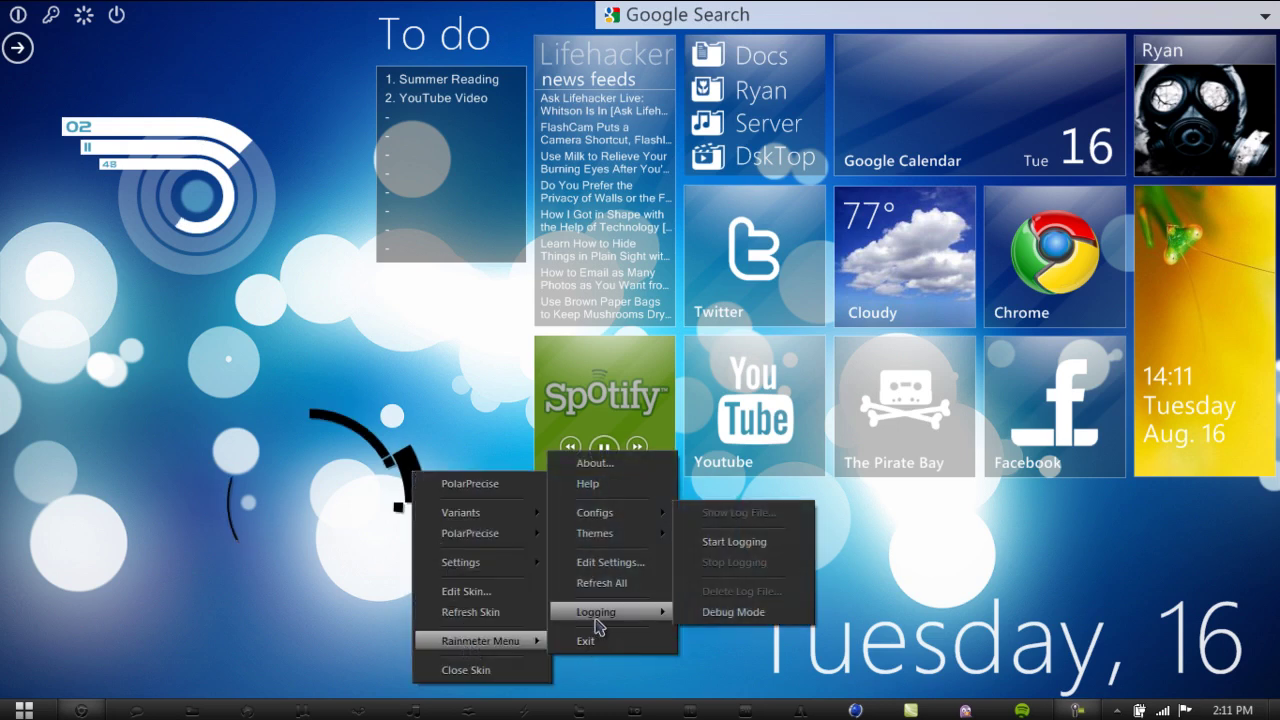
{"action": "left_click", "coordinate": [467, 670]}
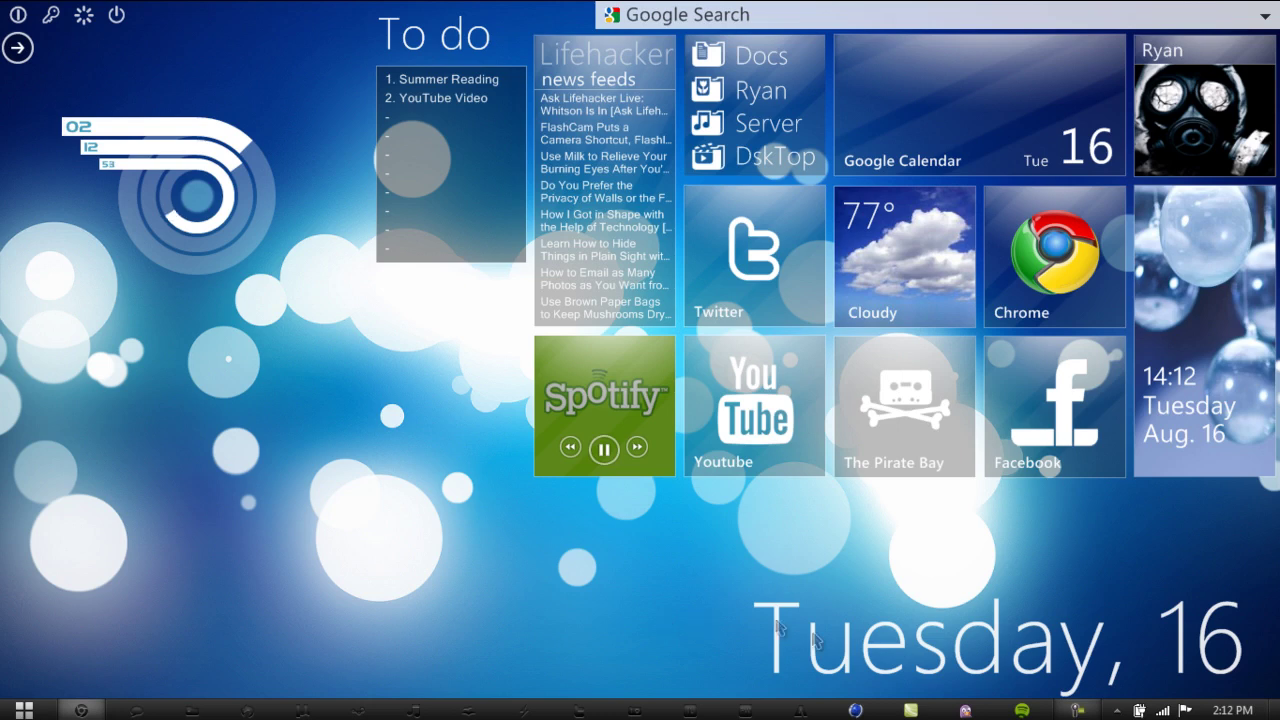
{"action": "left_click", "coordinate": [1116, 709]}
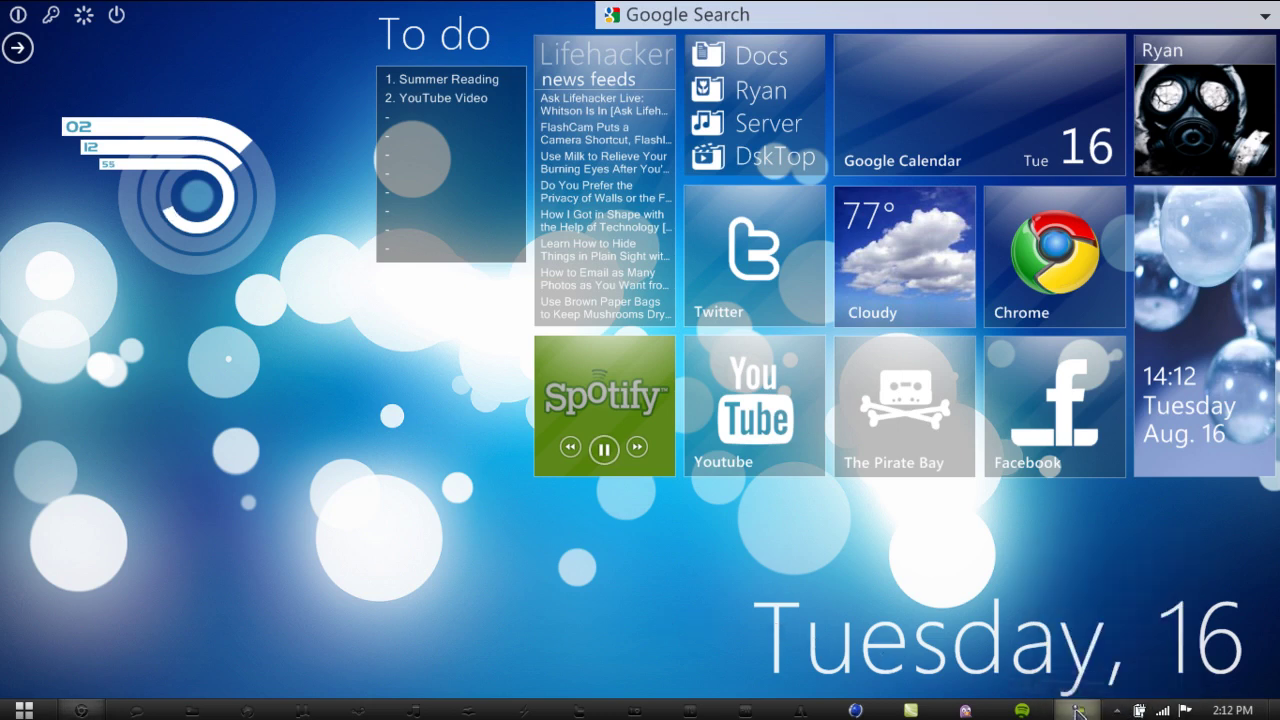